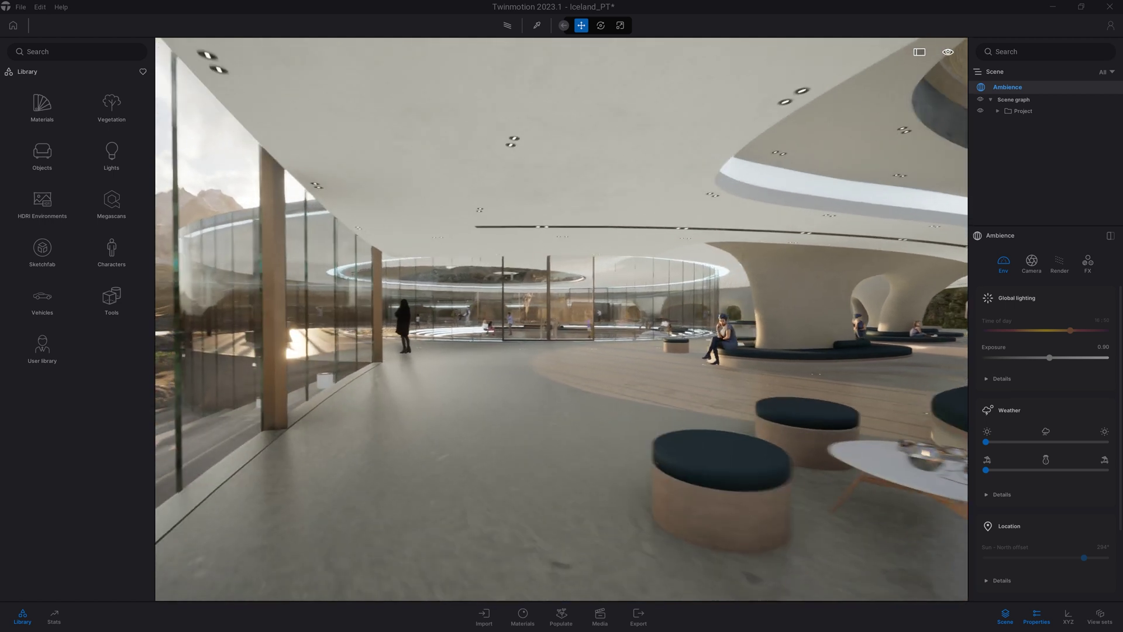
- Preview the lounge with Path Tracer, then turn it off and move the view forward and right
{"action": "left_click", "coordinate": [508, 27]}
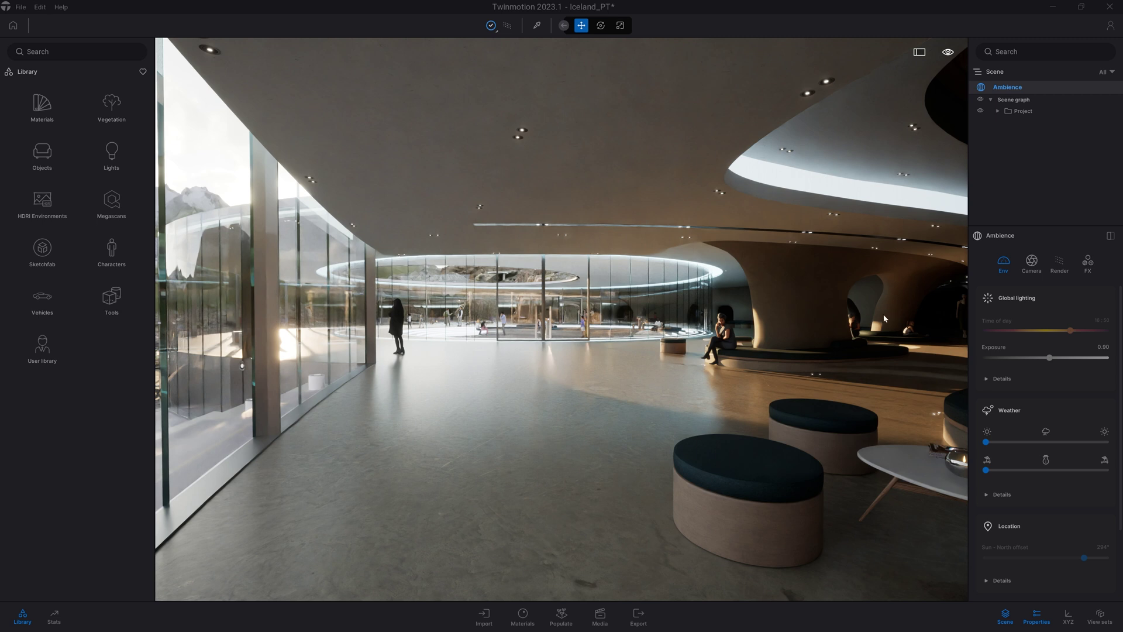
{"action": "left_click", "coordinate": [506, 27]}
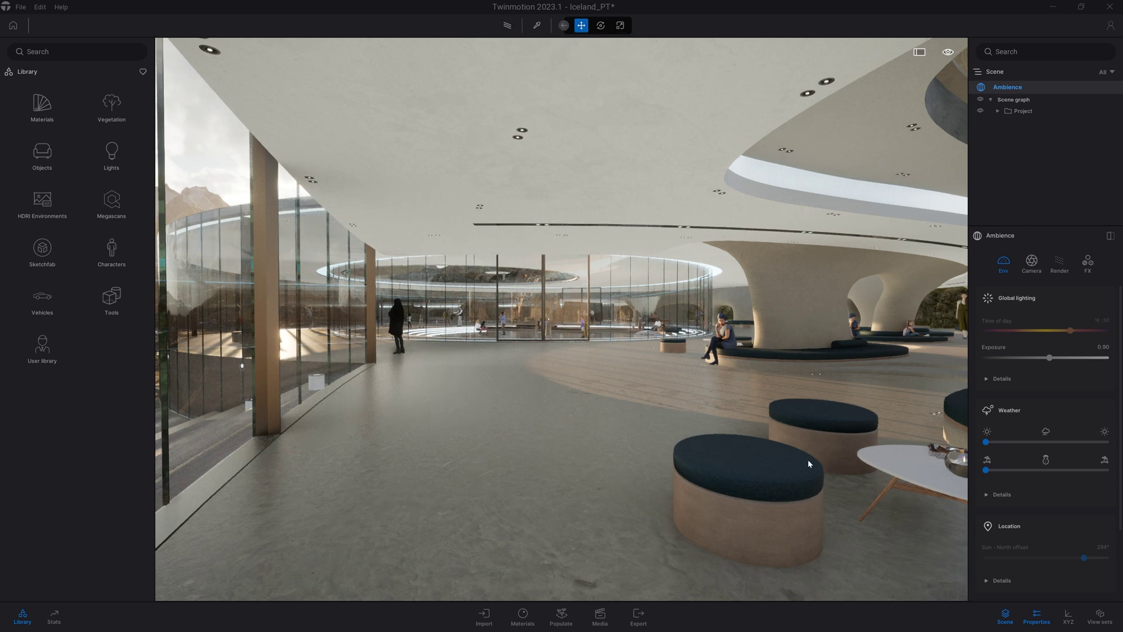
{"action": "left_click_drag", "start_coordinate": [824, 365], "coordinate": [860, 334]}
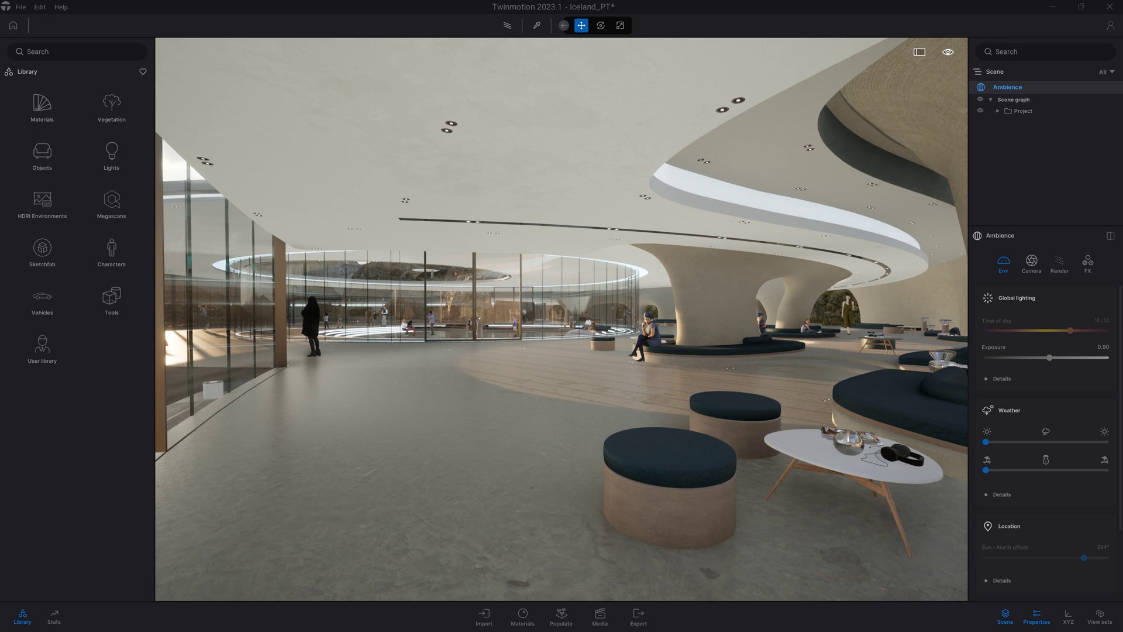
{"action": "left_click_drag", "start_coordinate": [860, 334], "coordinate": [873, 333]}
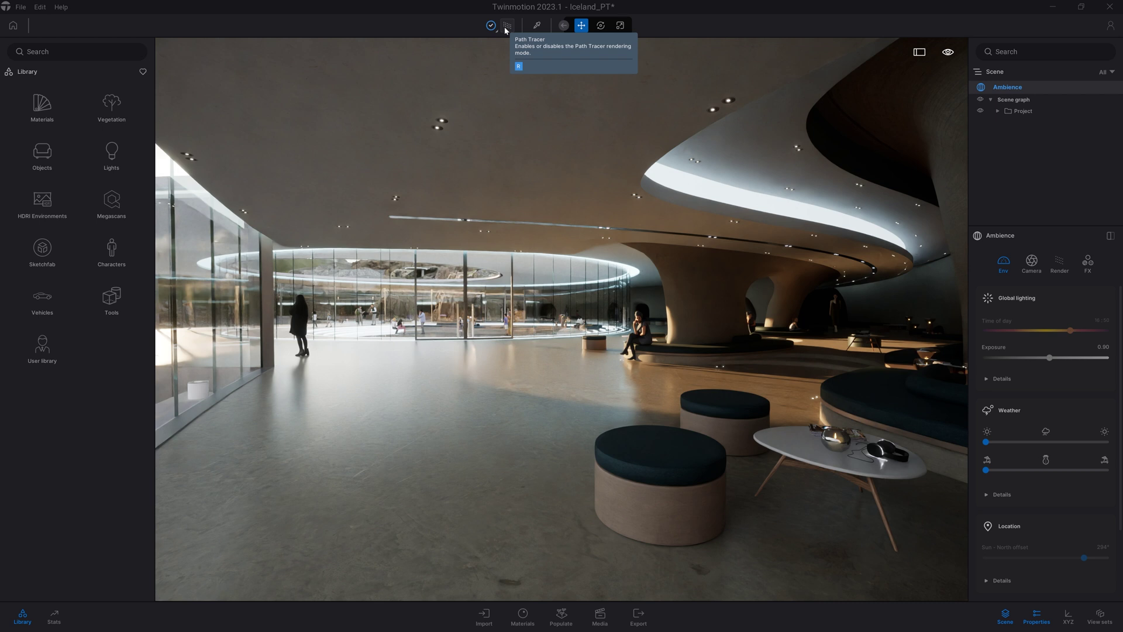
- Pick High from the path tracer quality presets dropdown
{"action": "left_click", "coordinate": [493, 27]}
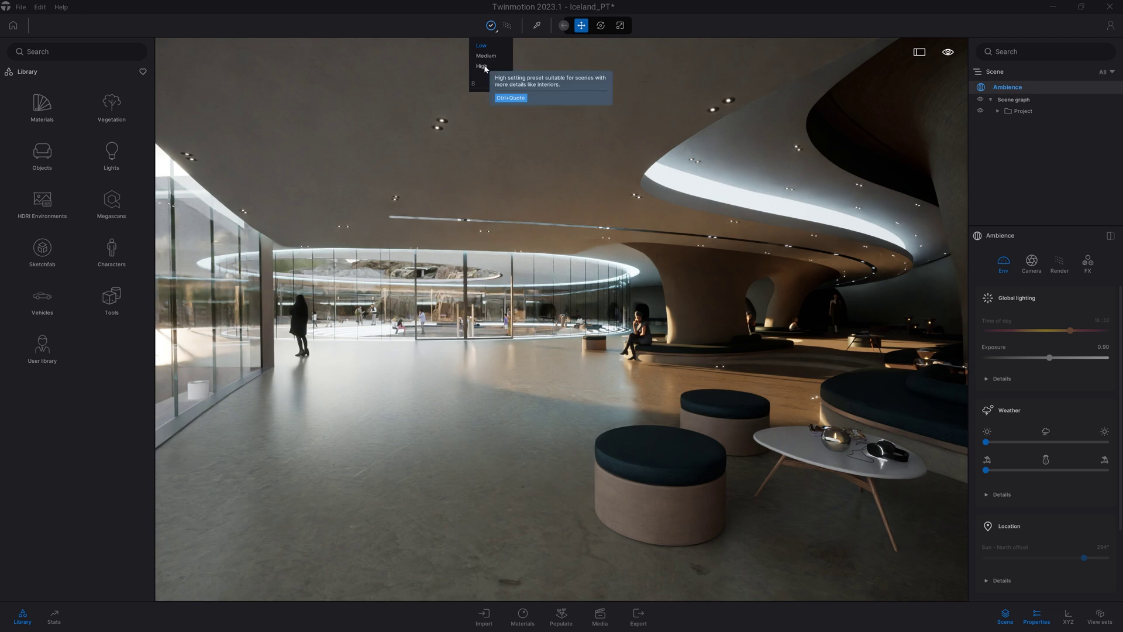
{"action": "left_click", "coordinate": [484, 67]}
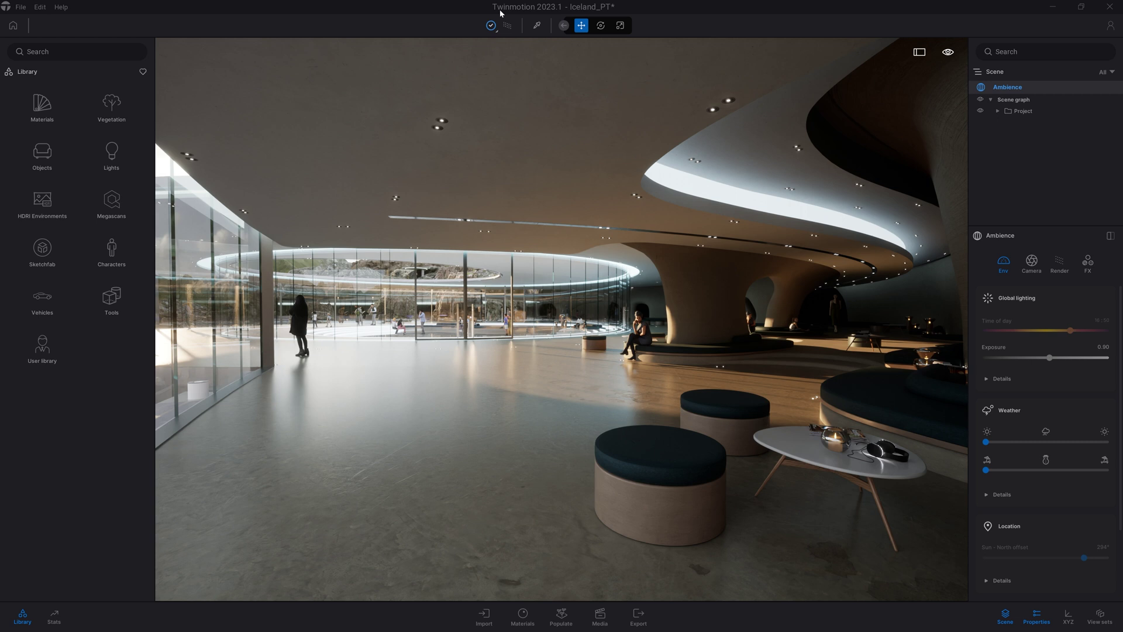
- In Ambience > Render > Details, turn the Denoiser off and then back on
{"action": "left_click", "coordinate": [1016, 87]}
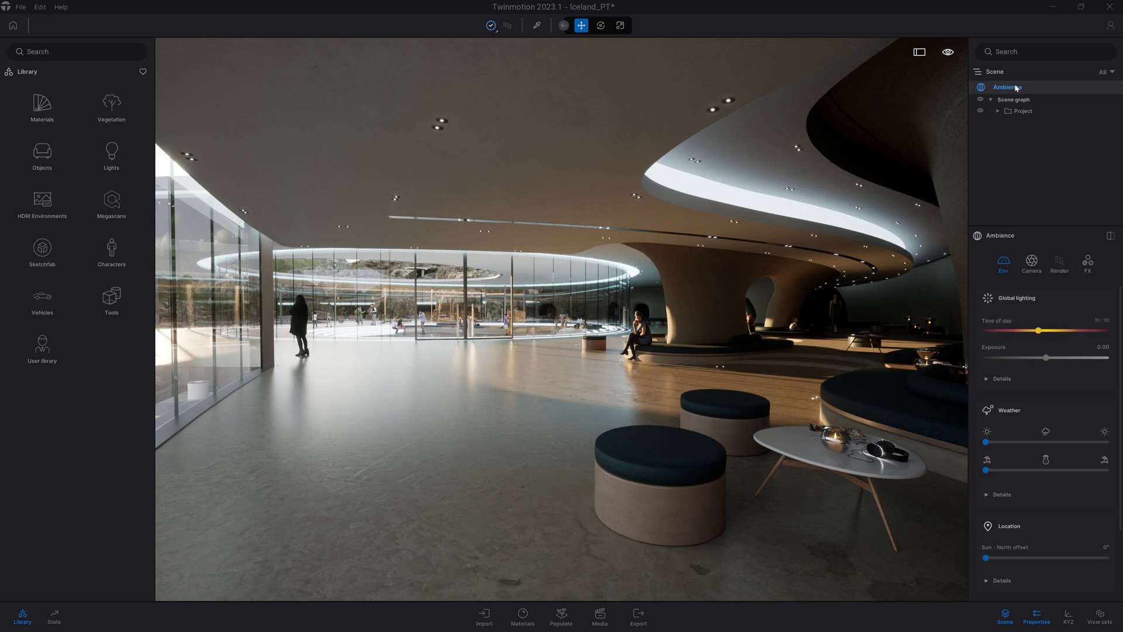
{"action": "left_click", "coordinate": [1059, 265]}
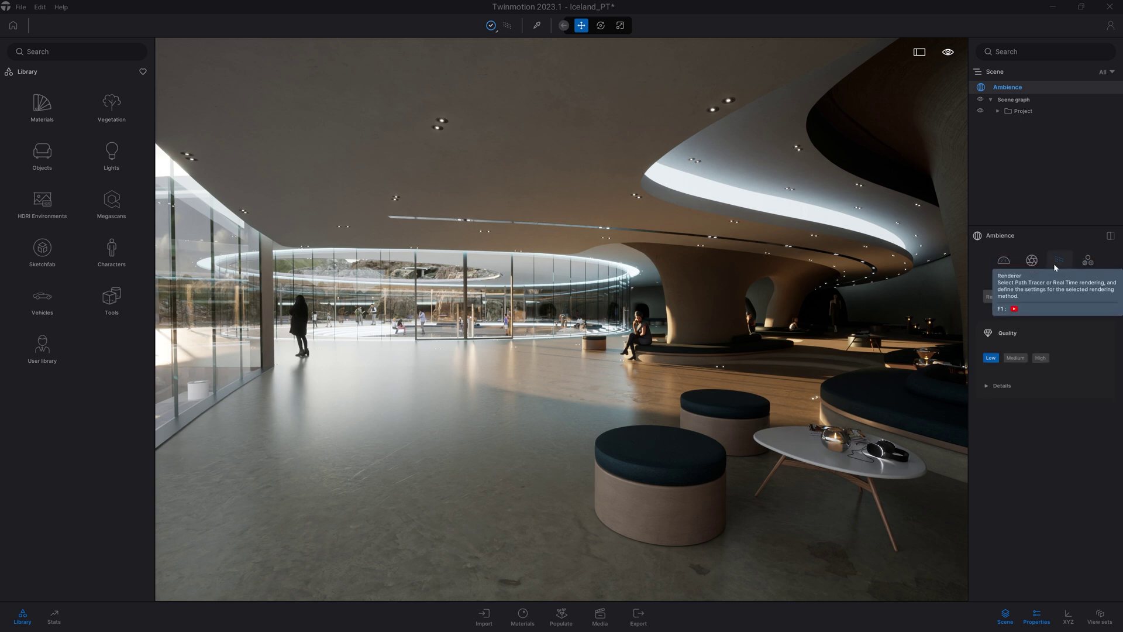
{"action": "left_click", "coordinate": [1006, 389]}
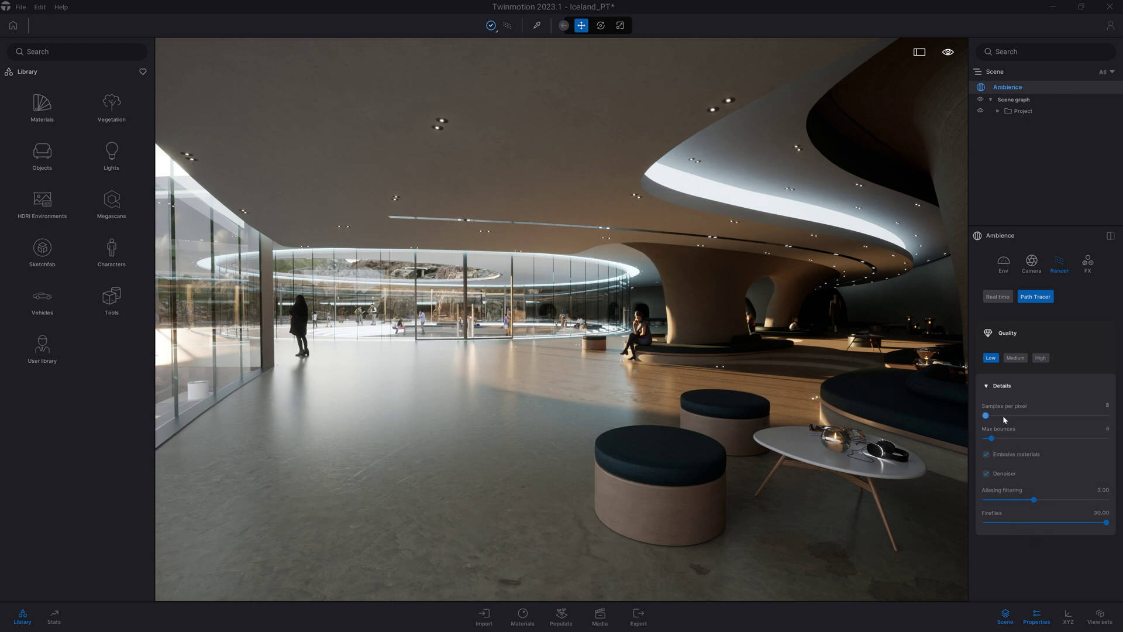
{"action": "left_click", "coordinate": [997, 477]}
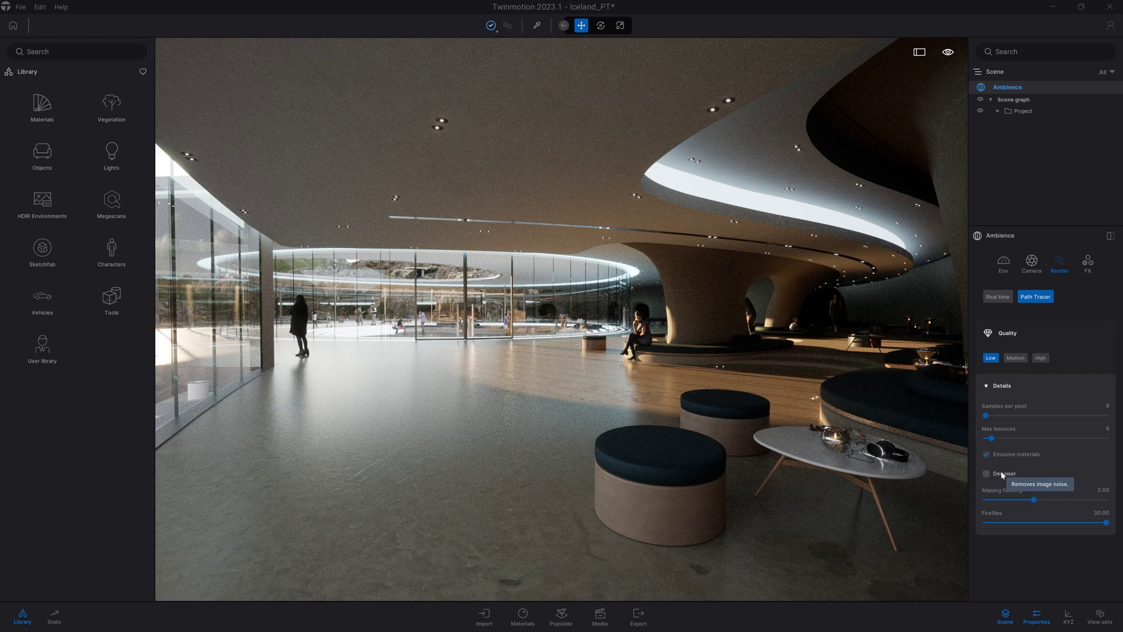
{"action": "left_click", "coordinate": [1001, 473]}
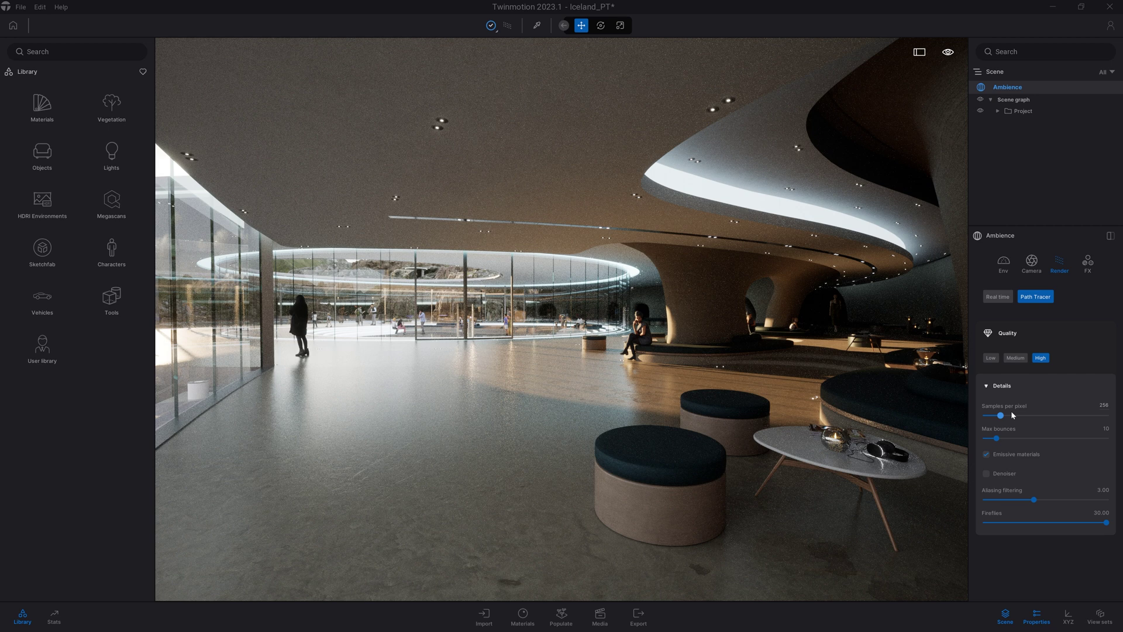
- Re-check the Denoiser checkbox under Ambience Render Details
{"action": "left_click", "coordinate": [986, 473]}
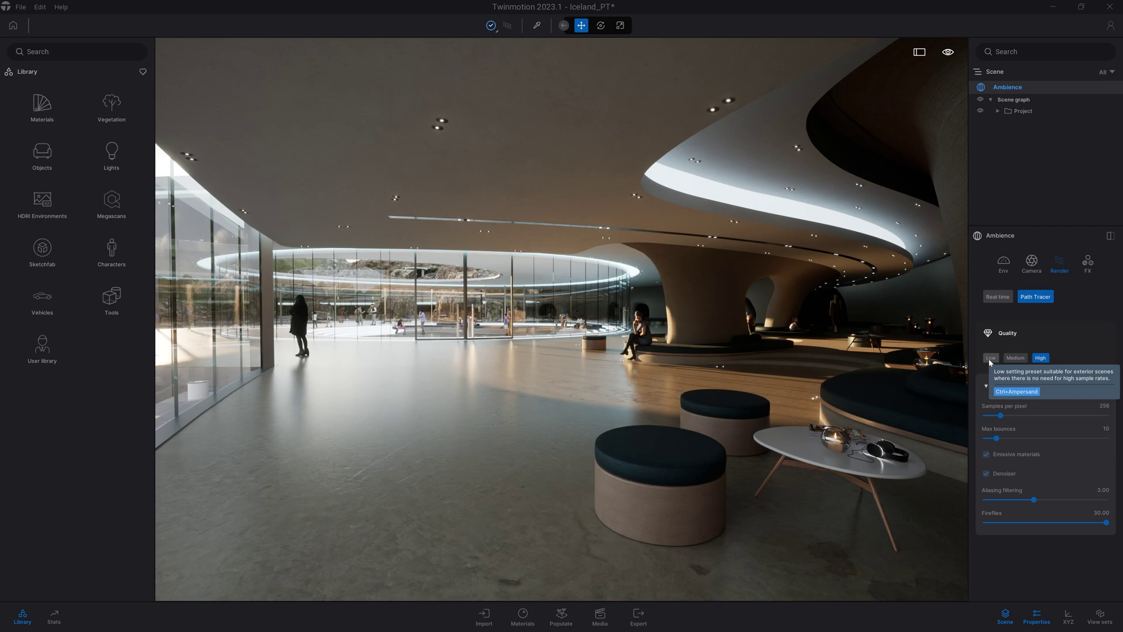
- Switch to the Low preset with Ctrl+&, then toggle Emissive materials off and back on
{"action": "key", "text": "ctrl+ampersand"}
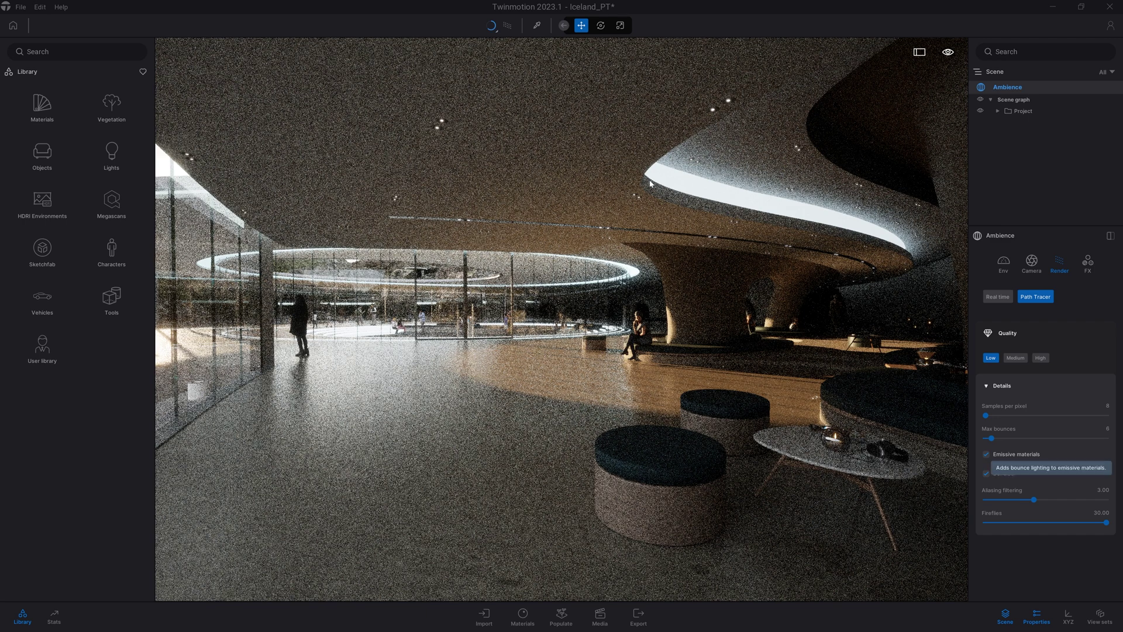
{"action": "key", "text": "space"}
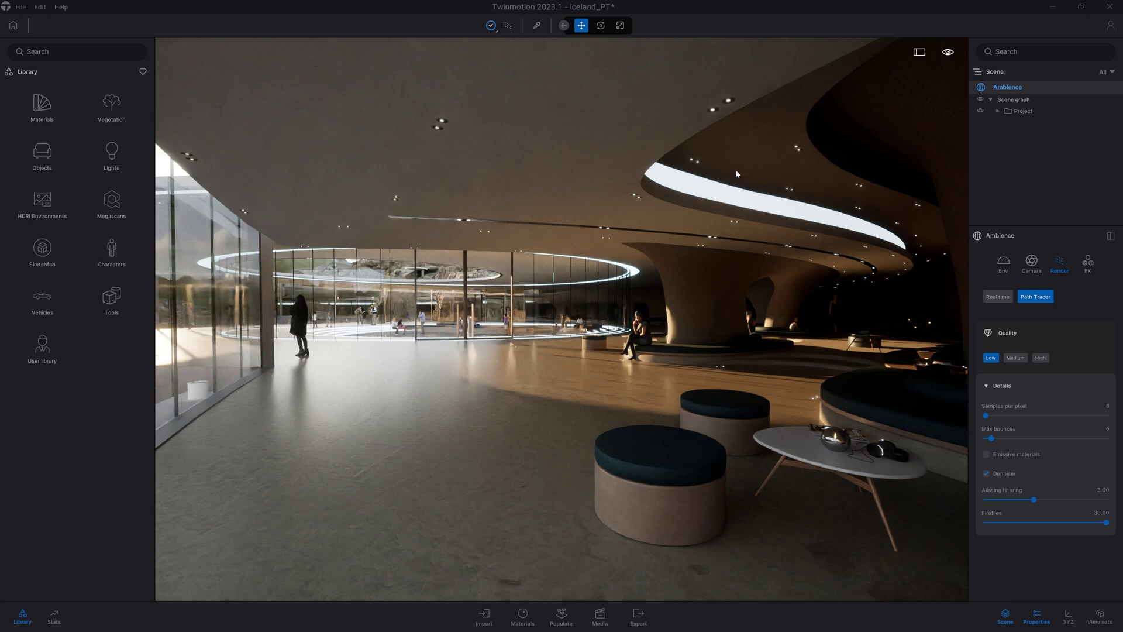
{"action": "left_click", "coordinate": [986, 453]}
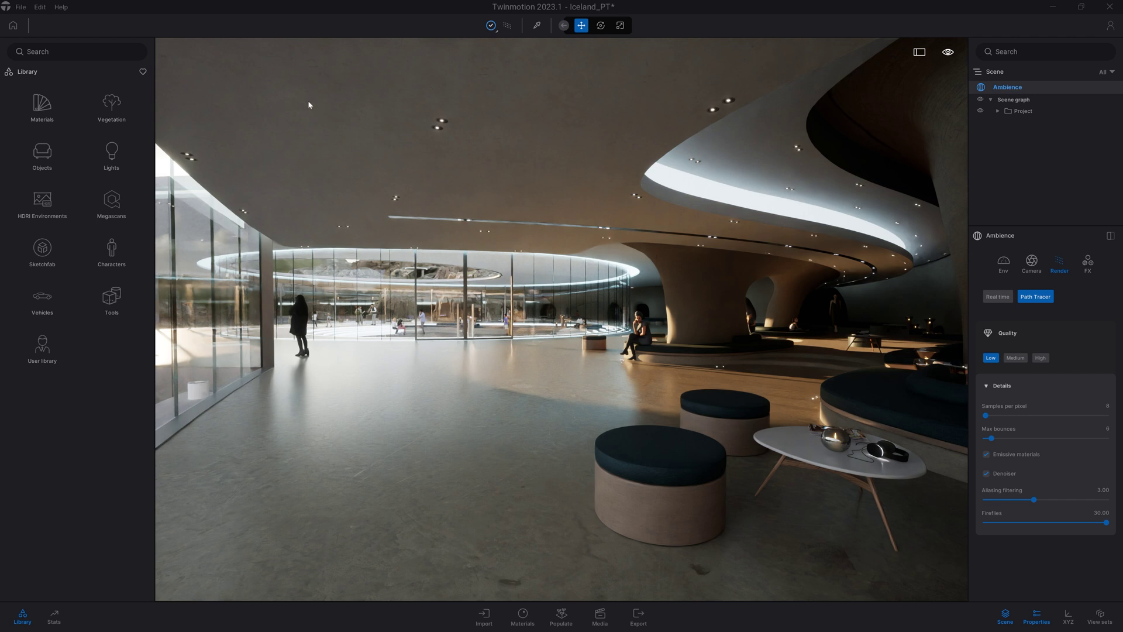
- Open Preferences on the QUALITY tab and move the dialog aside to reveal the lounge
{"action": "left_click", "coordinate": [41, 8]}
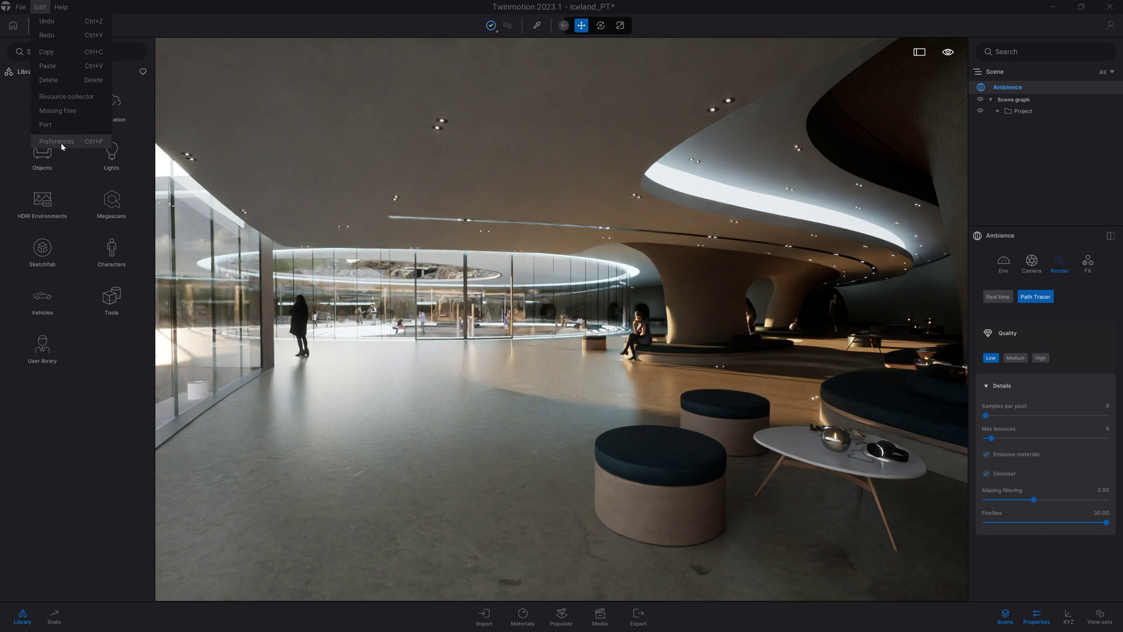
{"action": "left_click", "coordinate": [61, 143]}
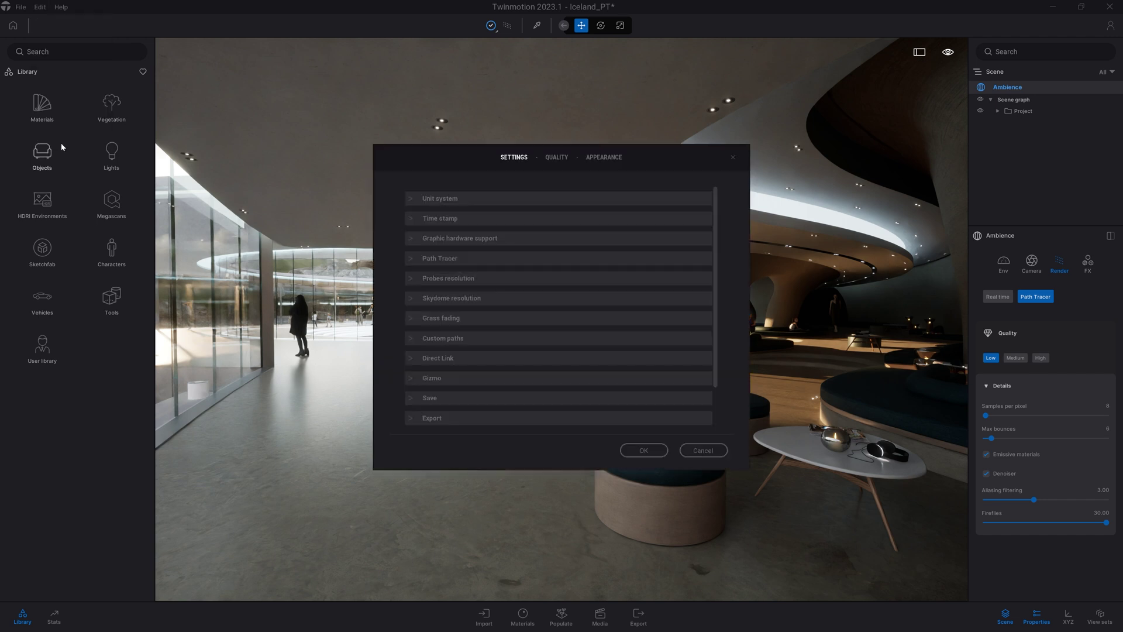
{"action": "left_click", "coordinate": [557, 158]}
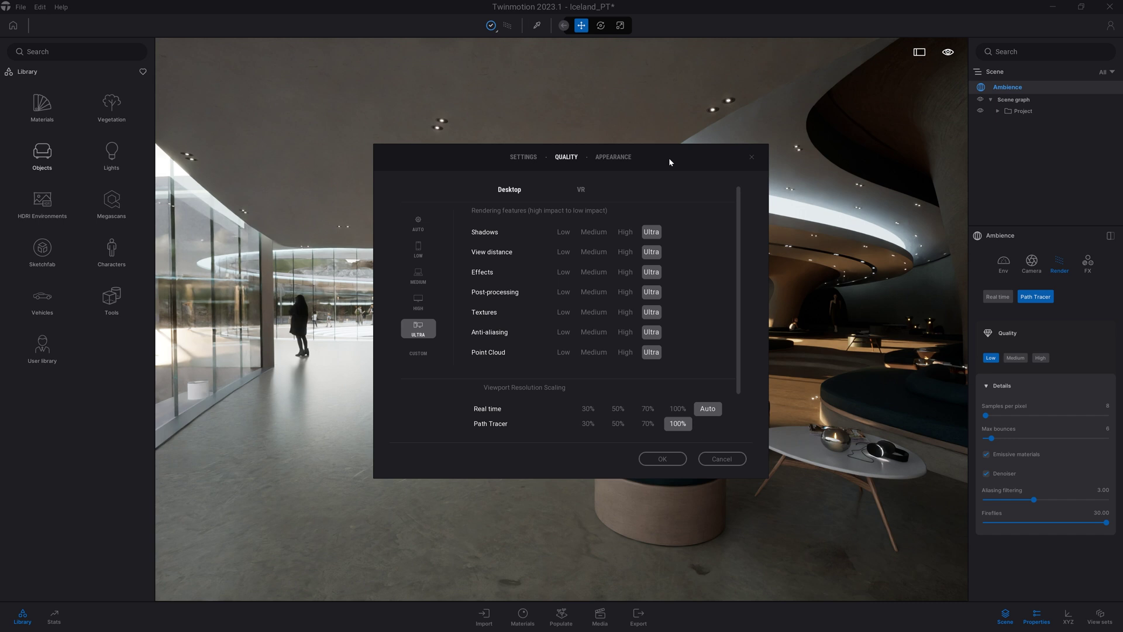
{"action": "left_click_drag", "start_coordinate": [669, 158], "coordinate": [364, 235]}
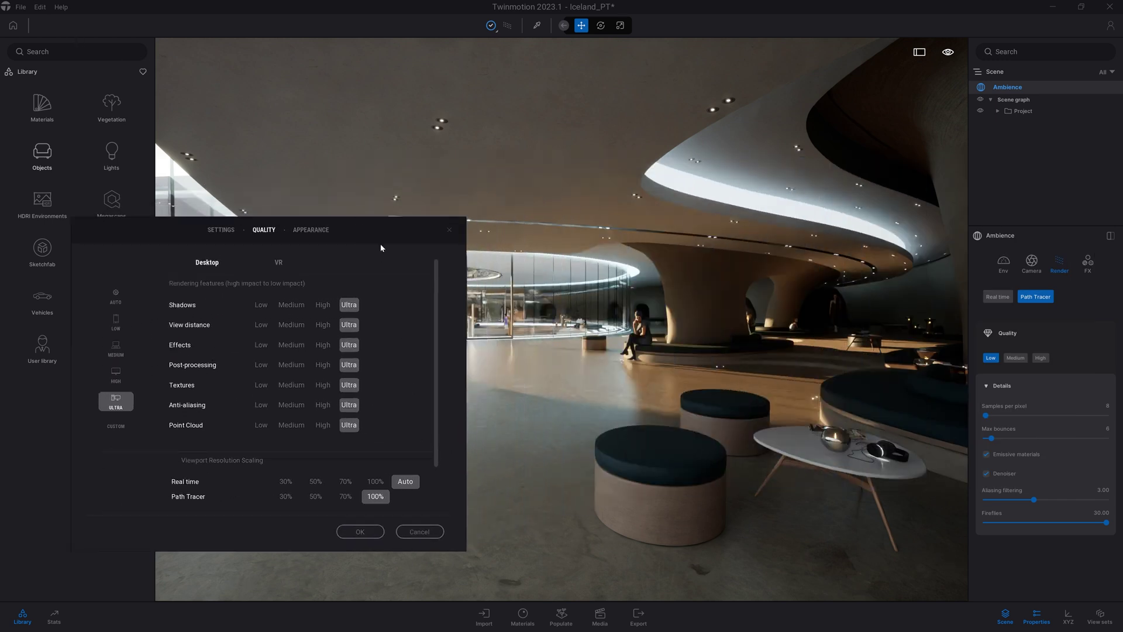
- Close Preferences and rotate the HDRI environment from 132° to 116° in Ambience Env
{"action": "left_click", "coordinate": [447, 229]}
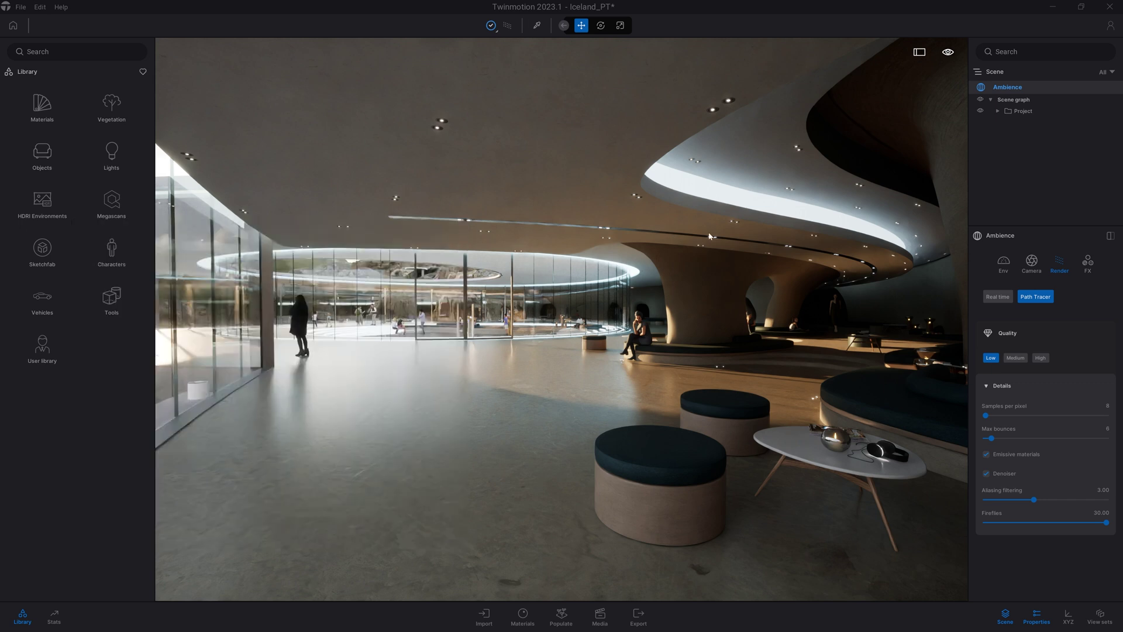
{"action": "left_click", "coordinate": [1007, 261]}
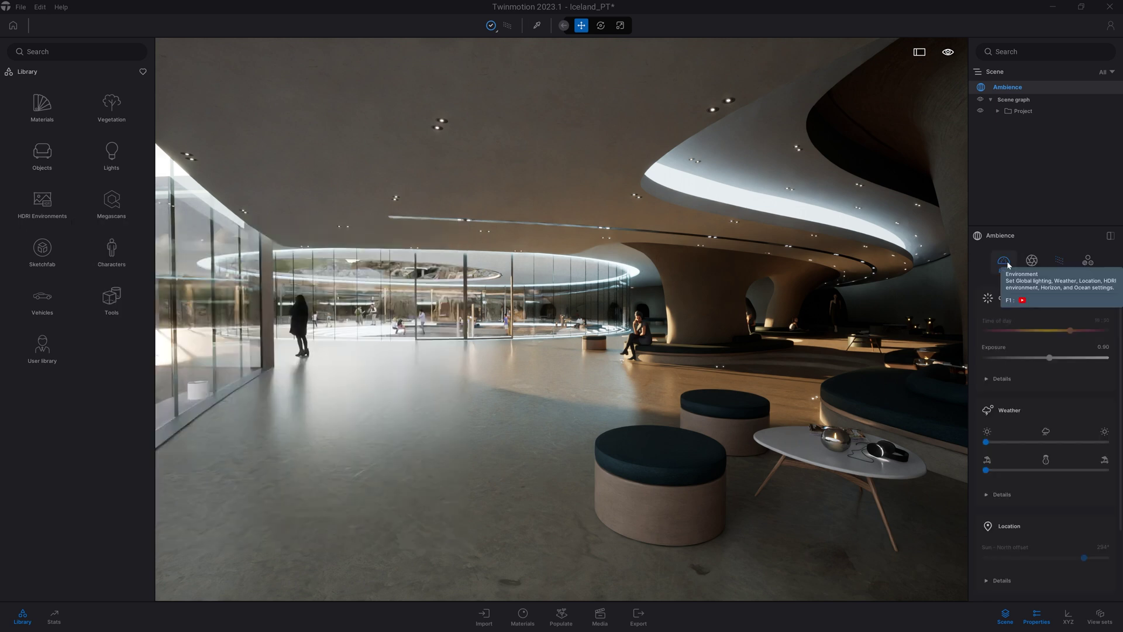
{"action": "left_click", "coordinate": [1032, 408]}
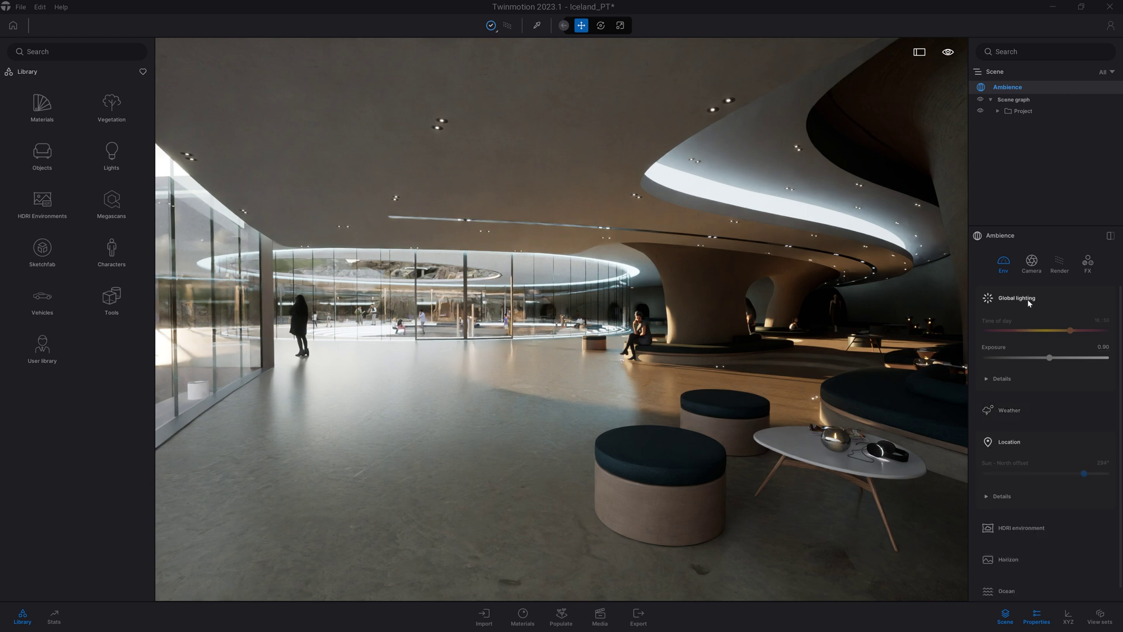
{"action": "left_click", "coordinate": [1027, 299]}
{"action": "left_click", "coordinate": [1028, 362]}
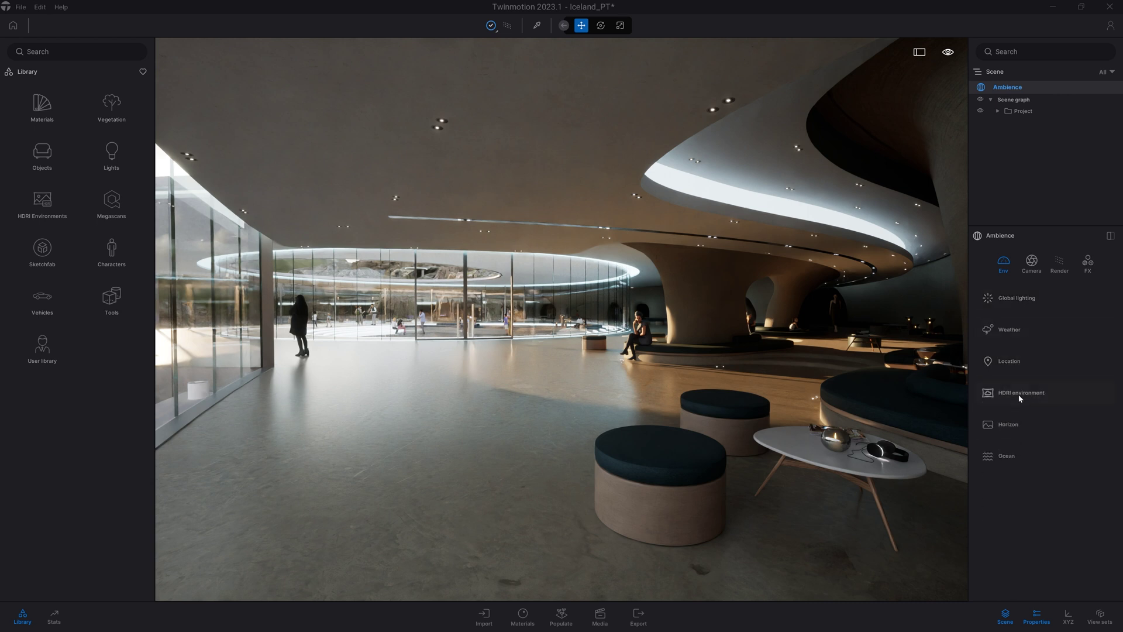
{"action": "left_click", "coordinate": [1021, 398]}
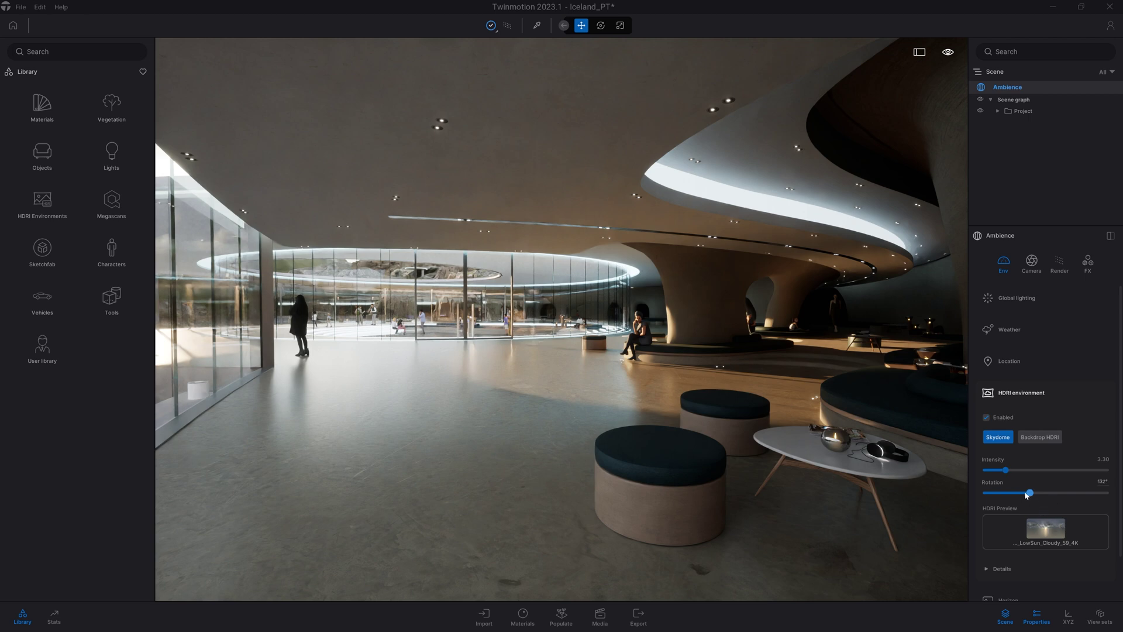
{"action": "left_click_drag", "start_coordinate": [1030, 493], "coordinate": [1025, 494]}
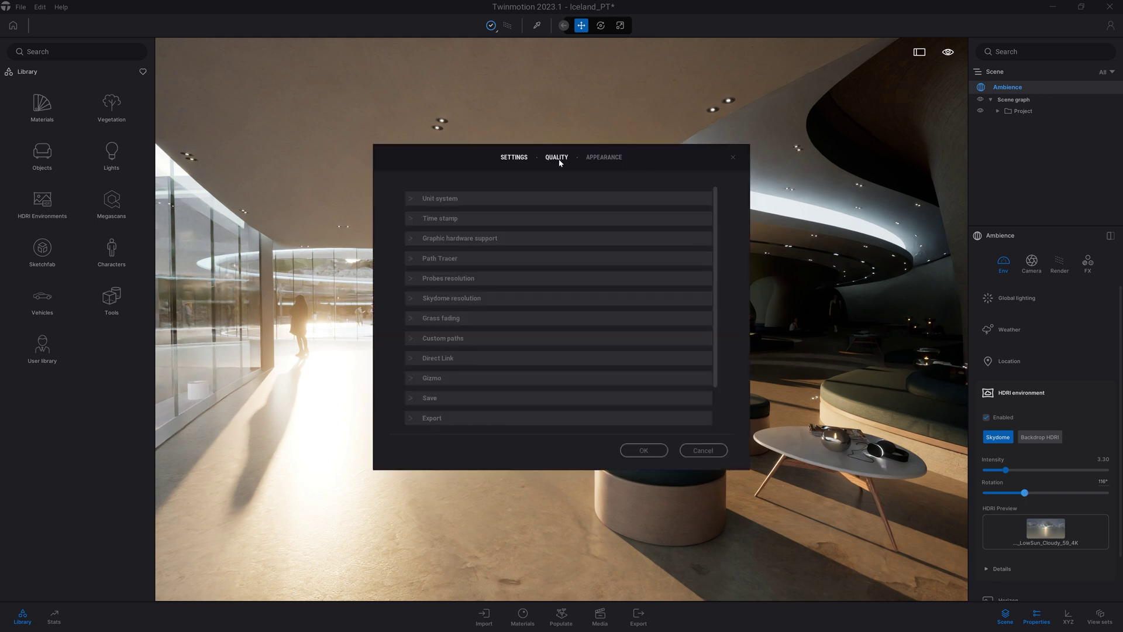
- Set Path Tracer viewport resolution scaling to 30% on the QUALITY tab and confirm
{"action": "left_click", "coordinate": [557, 158]}
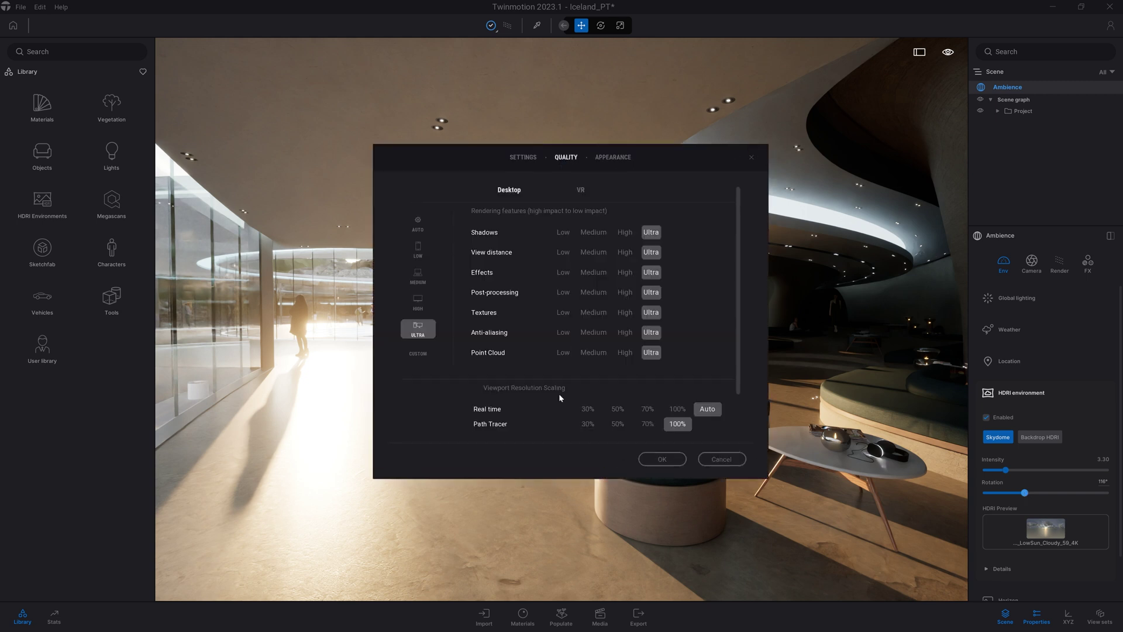
{"action": "left_click", "coordinate": [588, 424]}
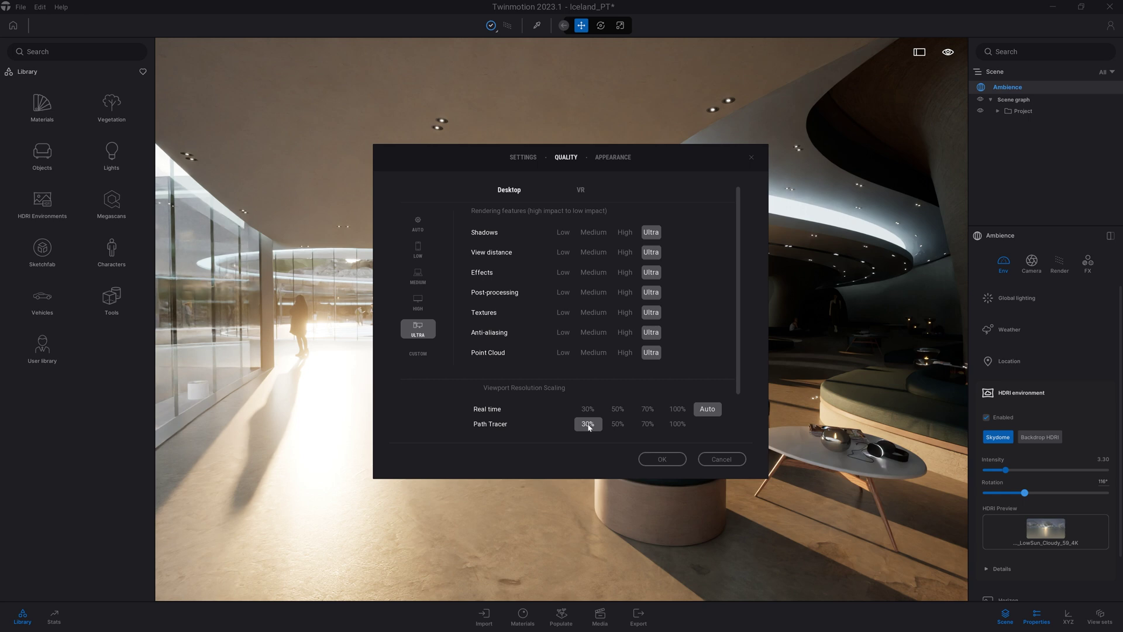
{"action": "left_click", "coordinate": [663, 460]}
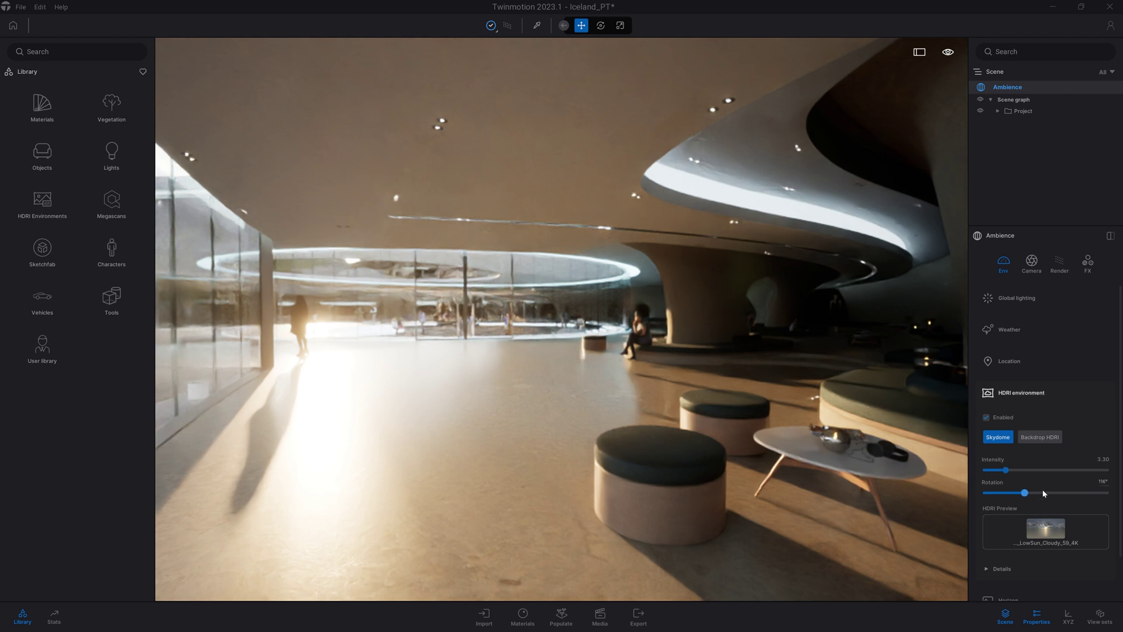
- Drag the HDRI Rotation slider from 116° to 195°
{"action": "left_click_drag", "start_coordinate": [1041, 490], "coordinate": [1053, 494]}
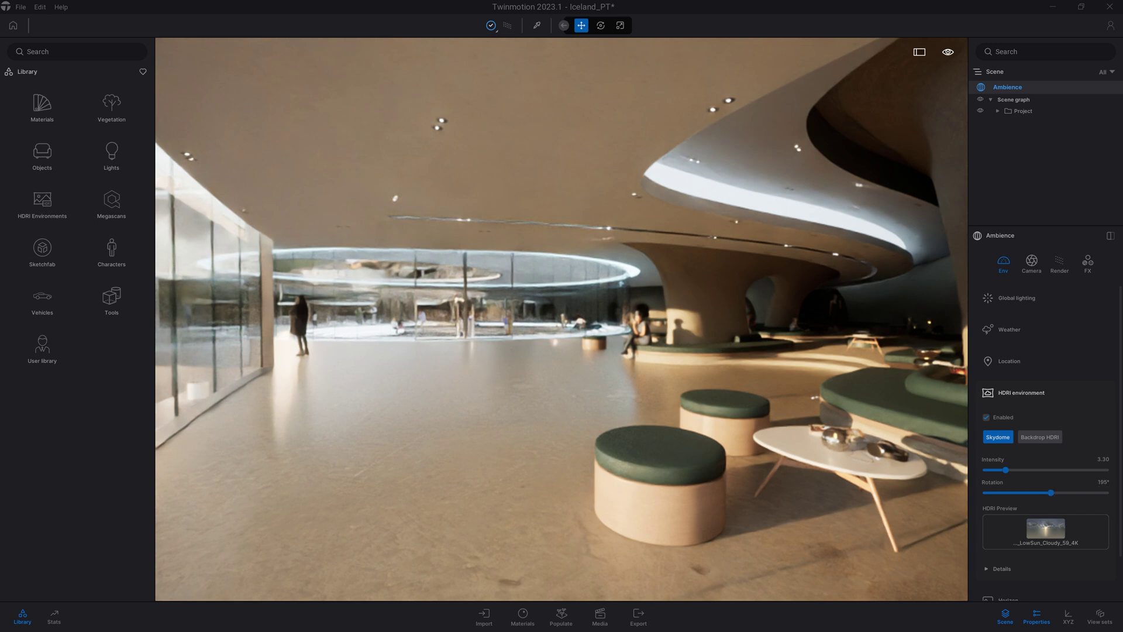
- Move the camera forward toward the stools, then turn right toward the ceiling ring
{"action": "key", "text": "Up"}
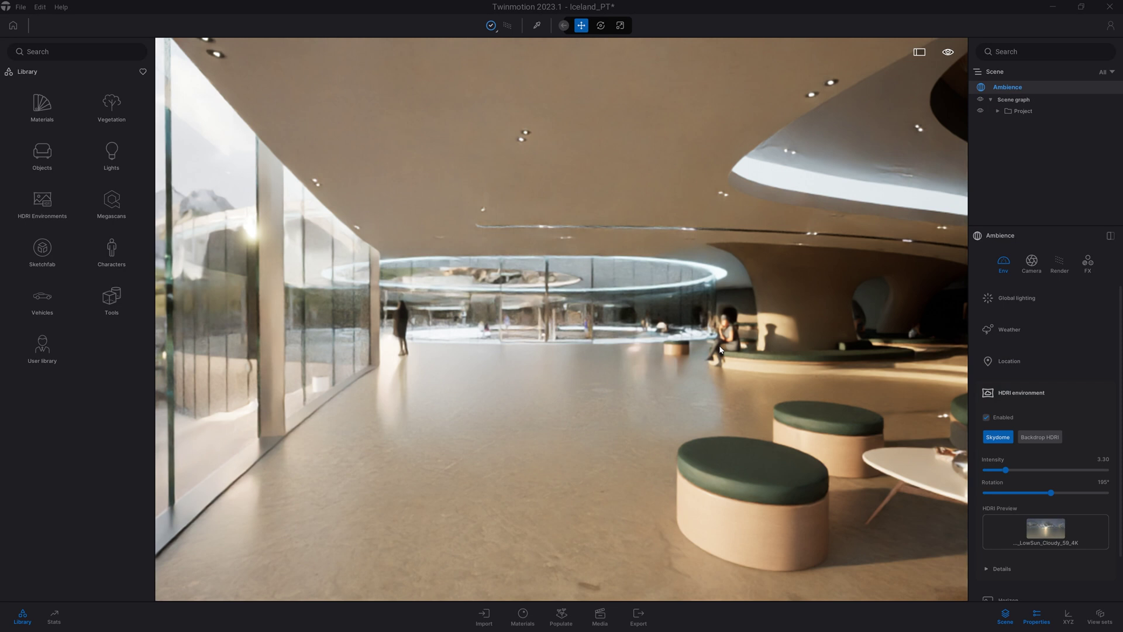
{"action": "key", "text": "Up"}
{"action": "key", "text": "Up"}
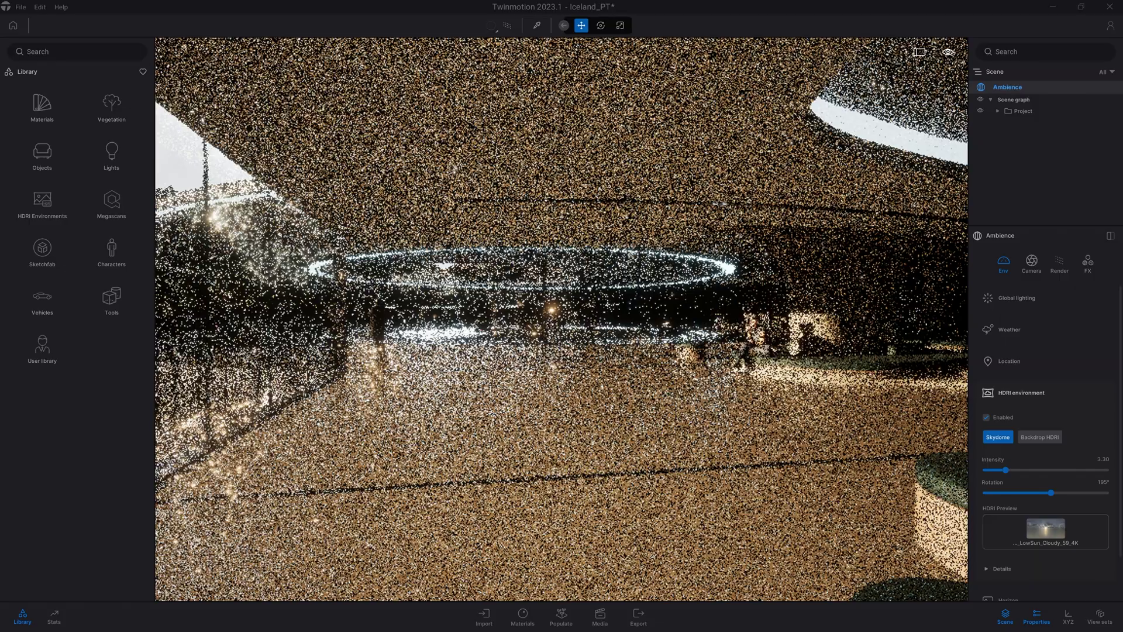
{"action": "key", "text": "Right"}
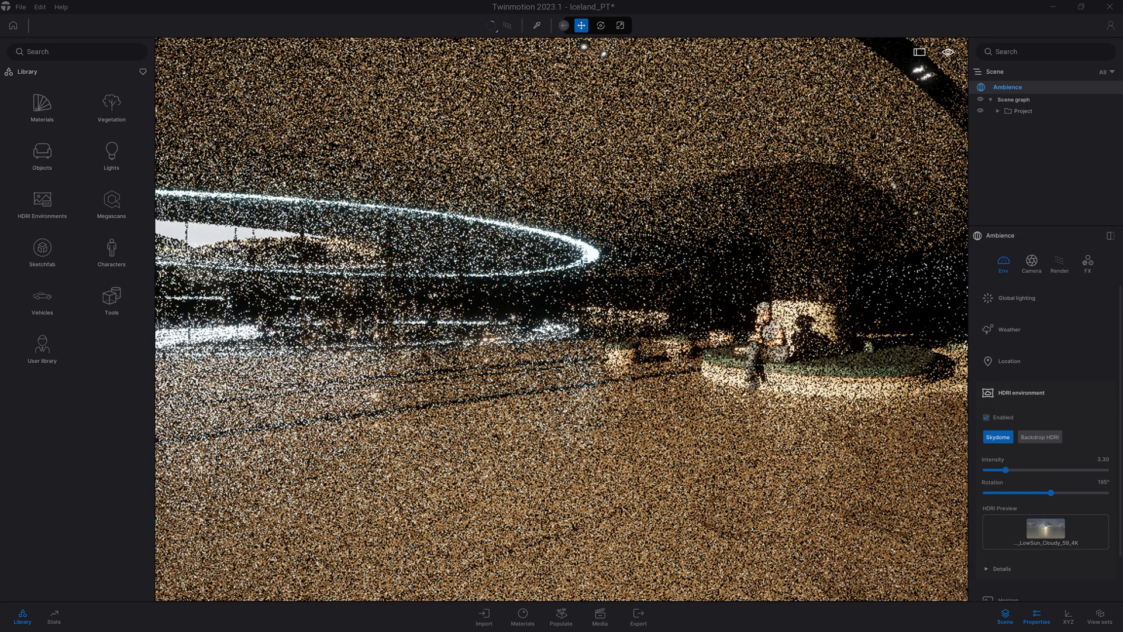